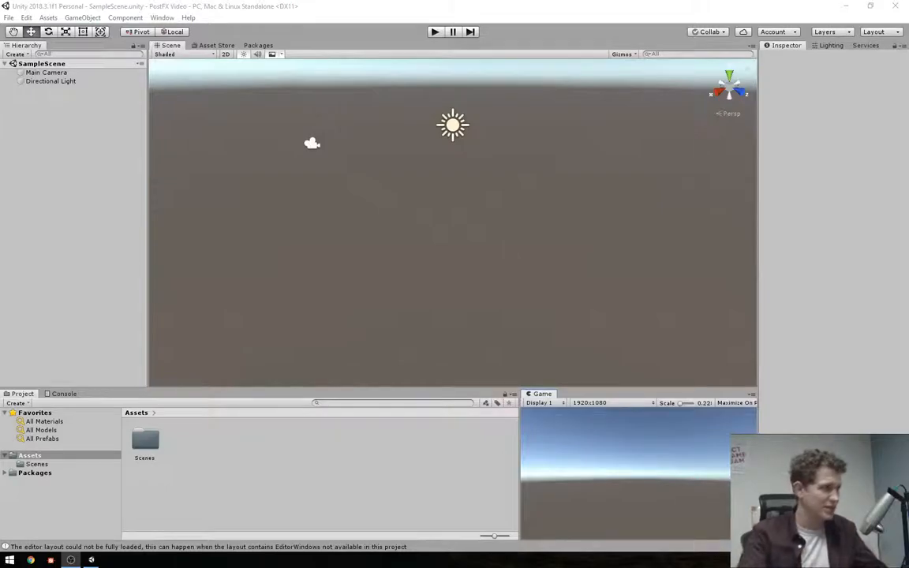
Step: Install the Post Processing package, version 2.1.5, from the Package Manager's list of all packages
key(alt+Tab)
click(162, 17)
key(Down)
key(Down)
key(Down)
key(Down)
key(Down)
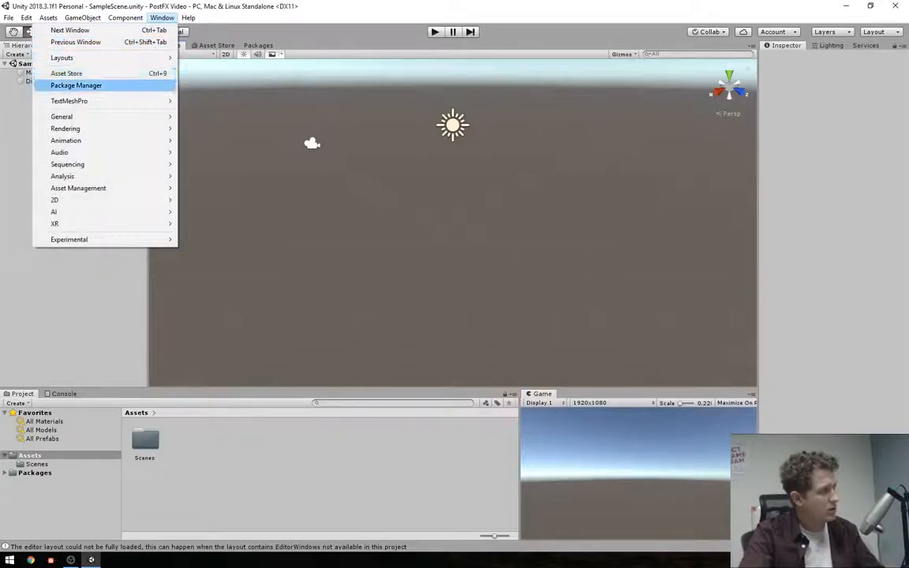
key(Return)
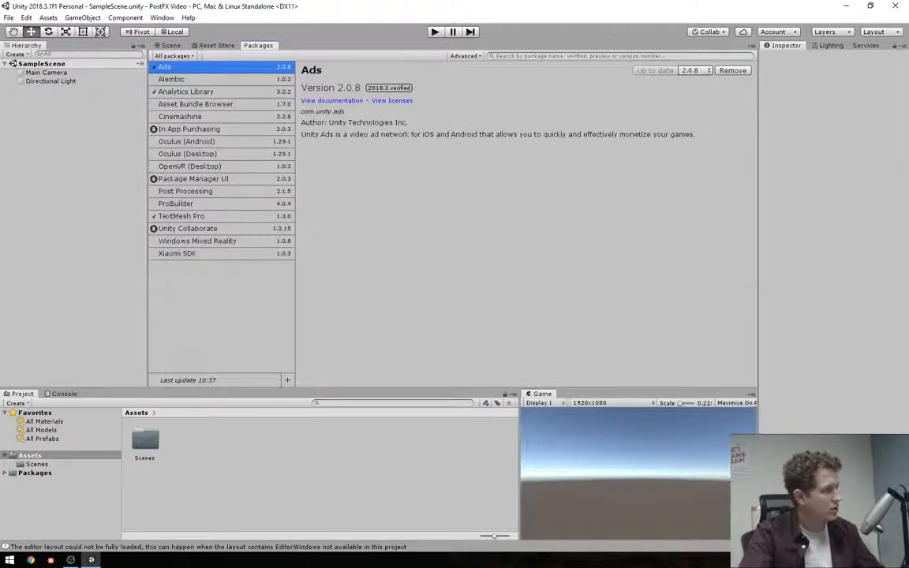
click(174, 56)
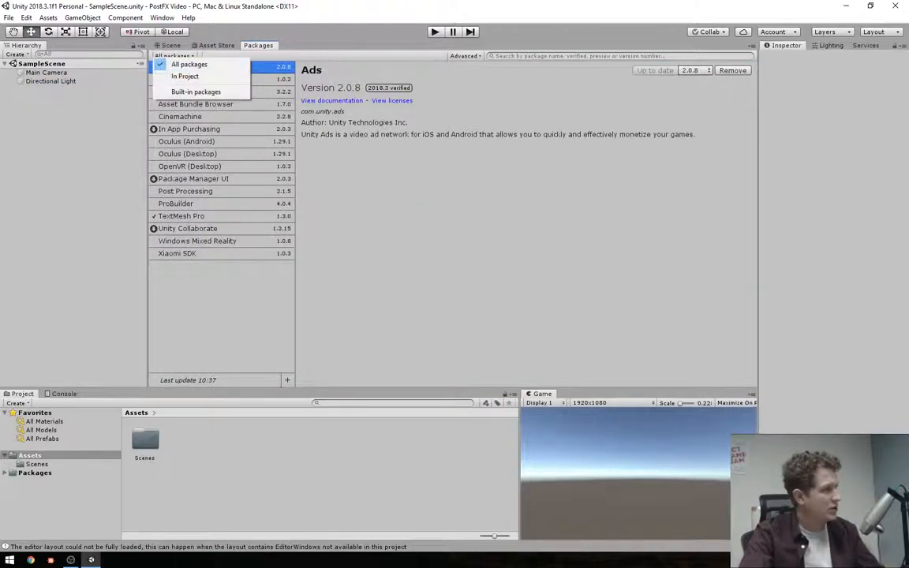
key(Return)
click(185, 191)
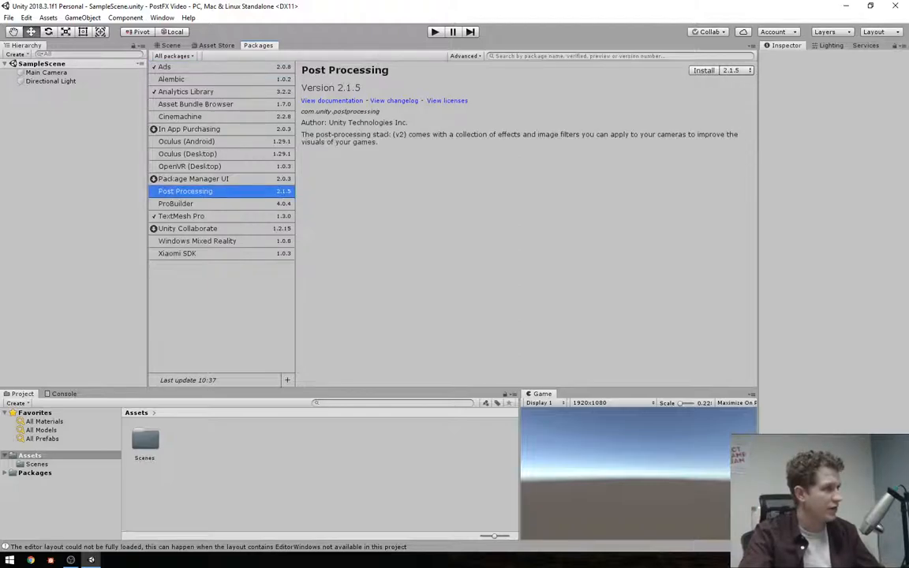
click(704, 70)
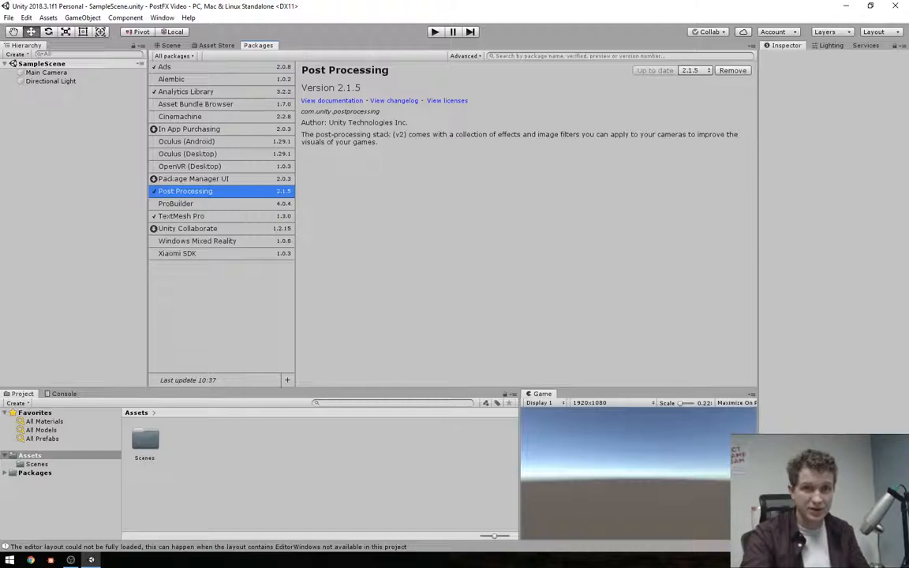
Step: Return to the scene view and add a 3D plane to the scene
key(ctrl+1)
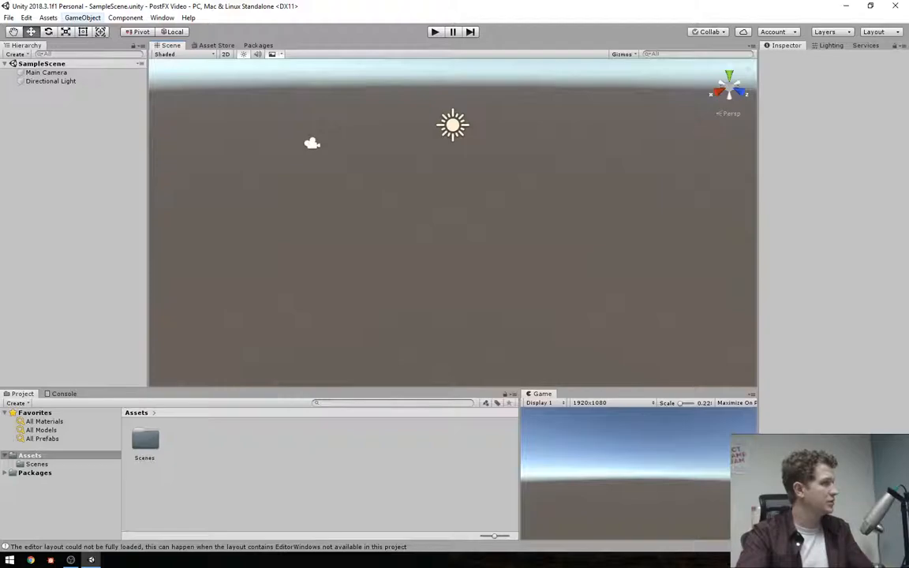
click(82, 17)
mouse_move(33, 53)
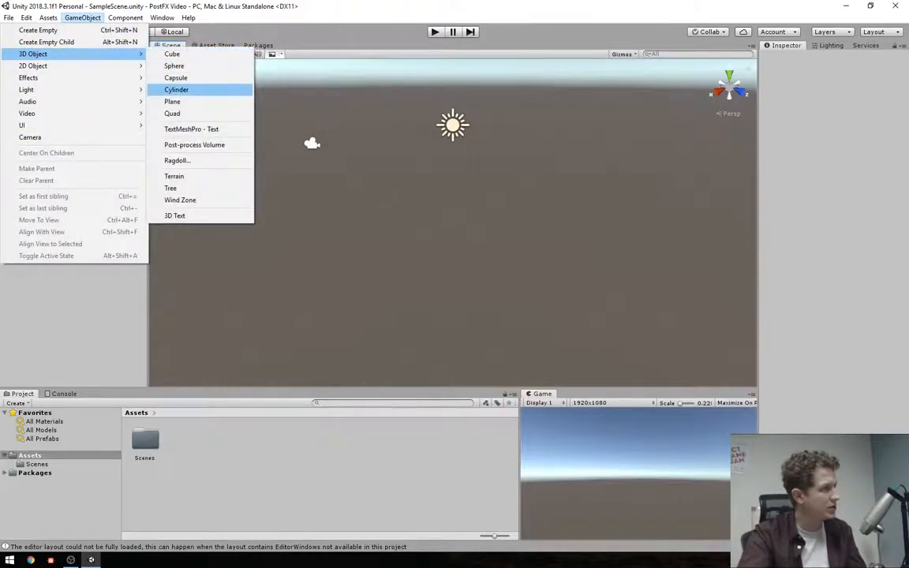
click(172, 101)
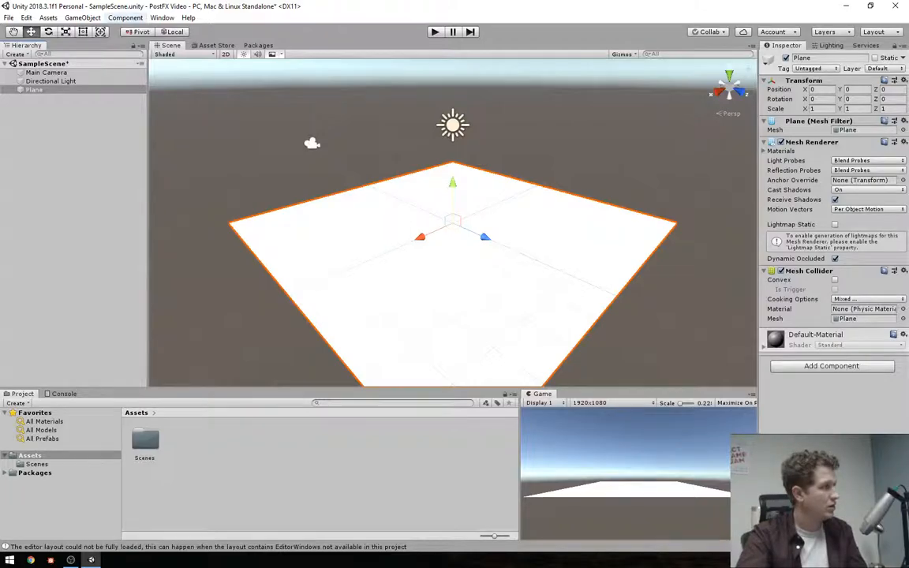
Step: Add a 3D cube and raise it above the plane to a Y position of about 0.96
click(82, 17)
mouse_move(32, 54)
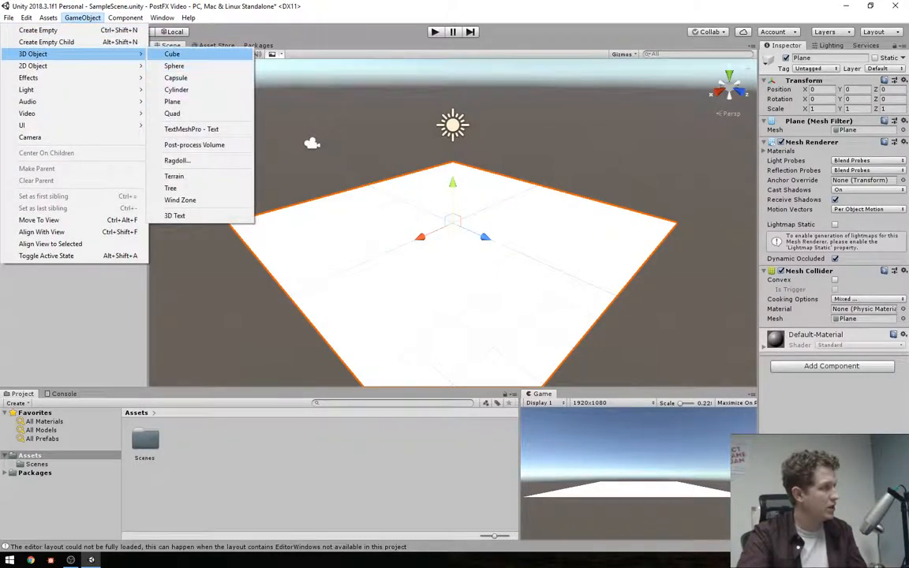
click(172, 53)
key(w)
drag(452, 185, 453, 153)
scroll(452, 221, up, 4)
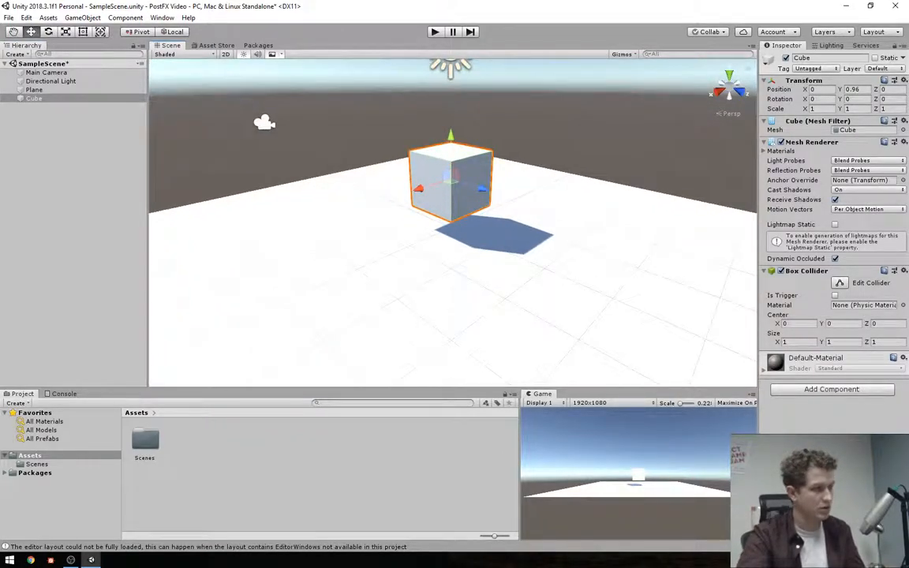
Step: Align the Main Camera with the current scene view, then deselect it
click(46, 73)
key(ctrl+shift+f)
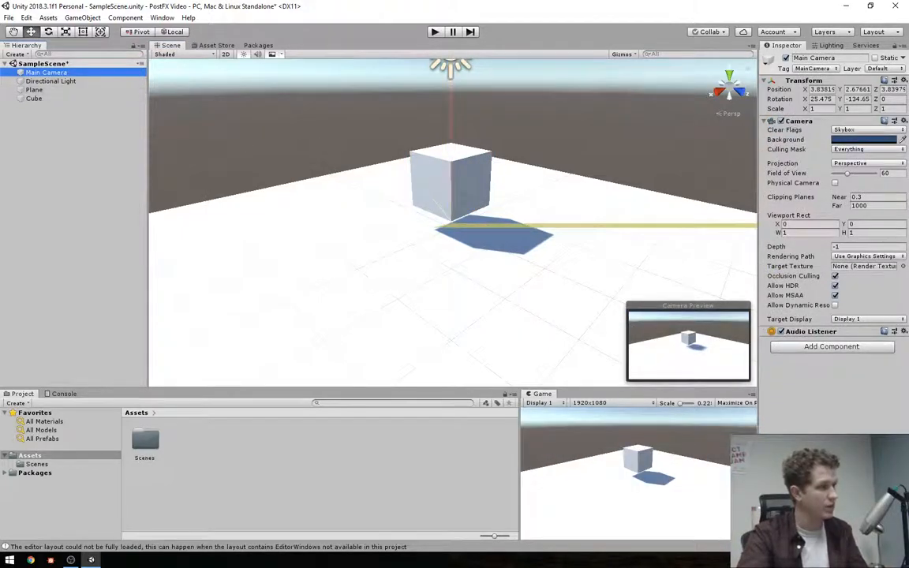
click(569, 119)
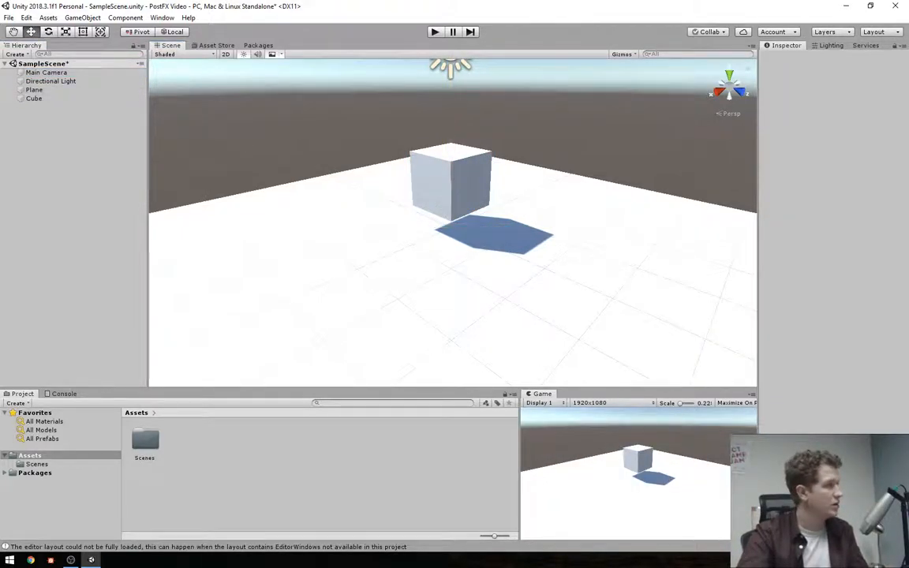
Step: Create an empty game object and name it PostFX
click(48, 17)
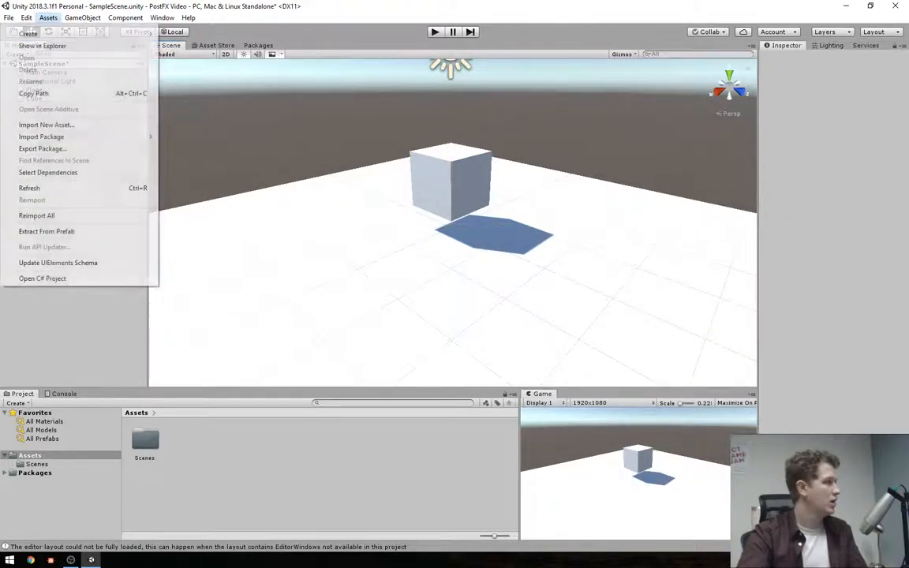
click(36, 29)
click(825, 58)
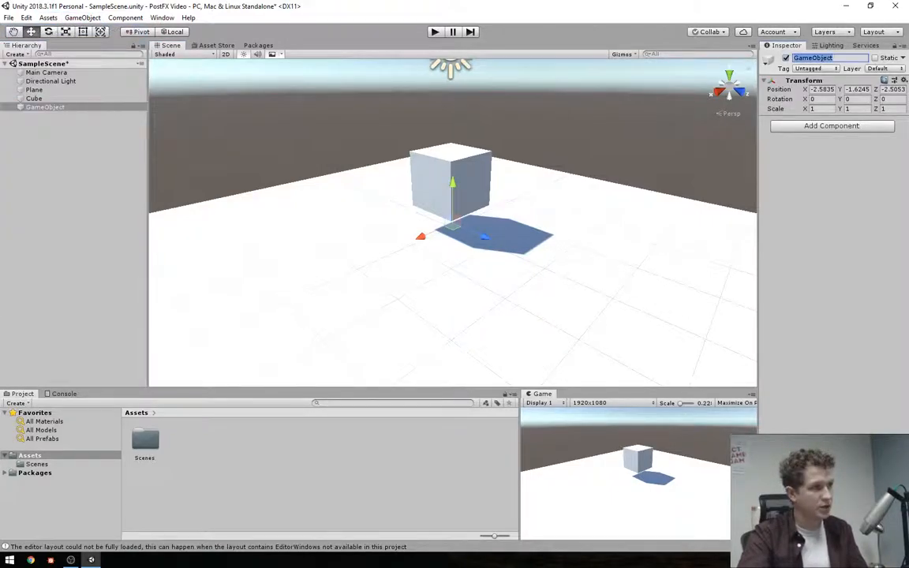
text(PostFX)
key(Return)
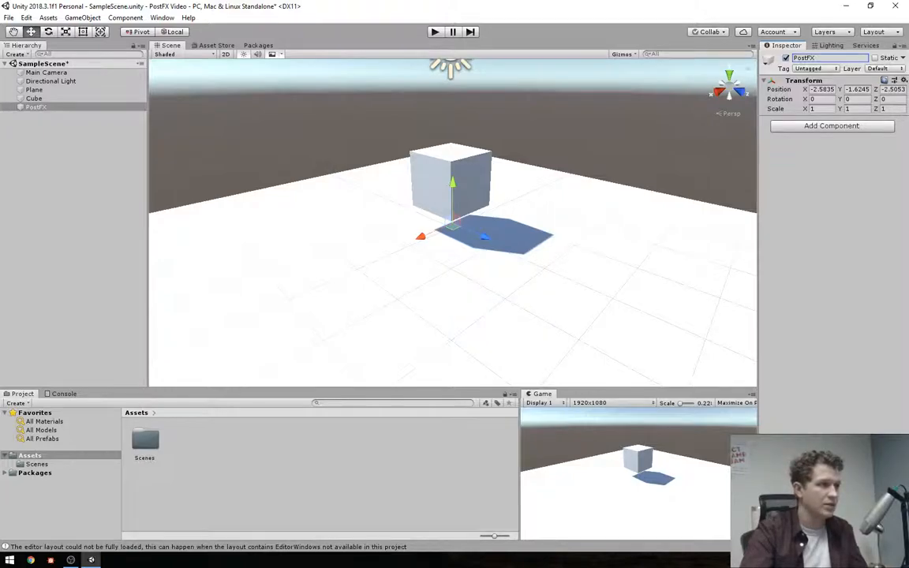
Step: Add a Post-process Volume component to the PostFX object
click(832, 127)
text(post)
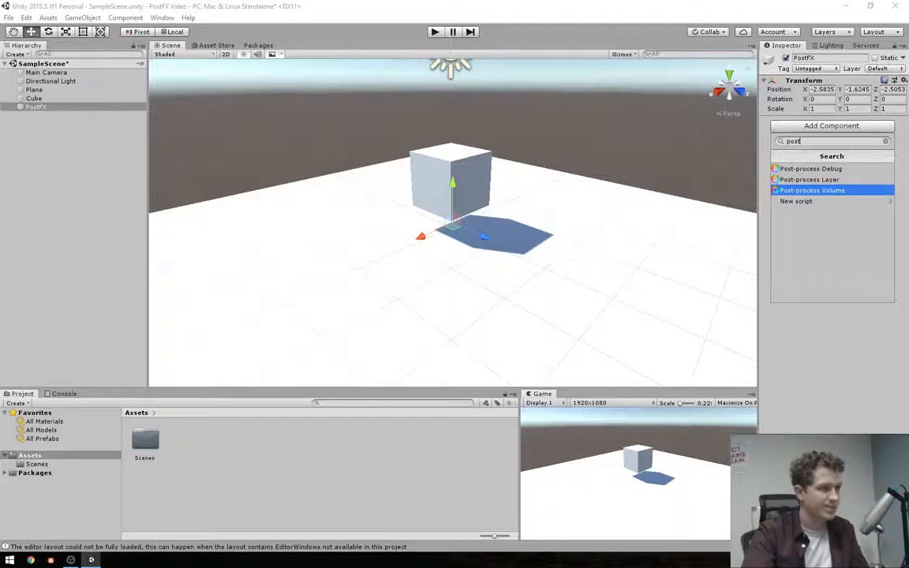
key(Return)
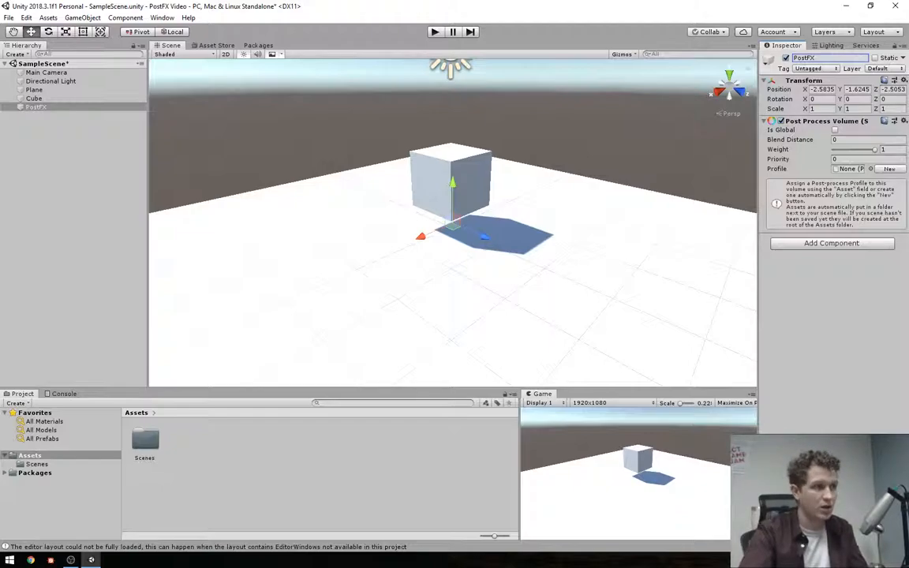
Step: Make the post-process volume global and create a new profile for it
click(834, 130)
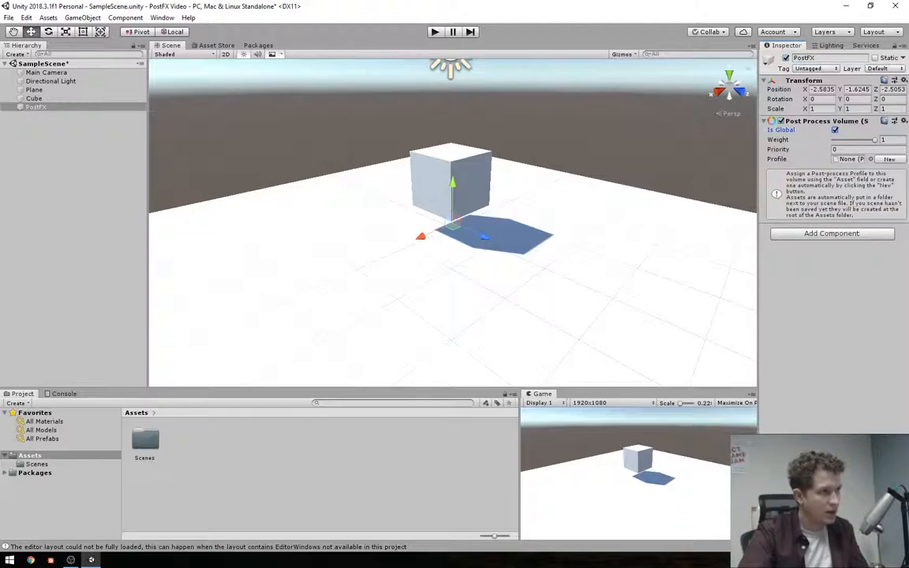
drag(758, 169, 709, 169)
click(827, 159)
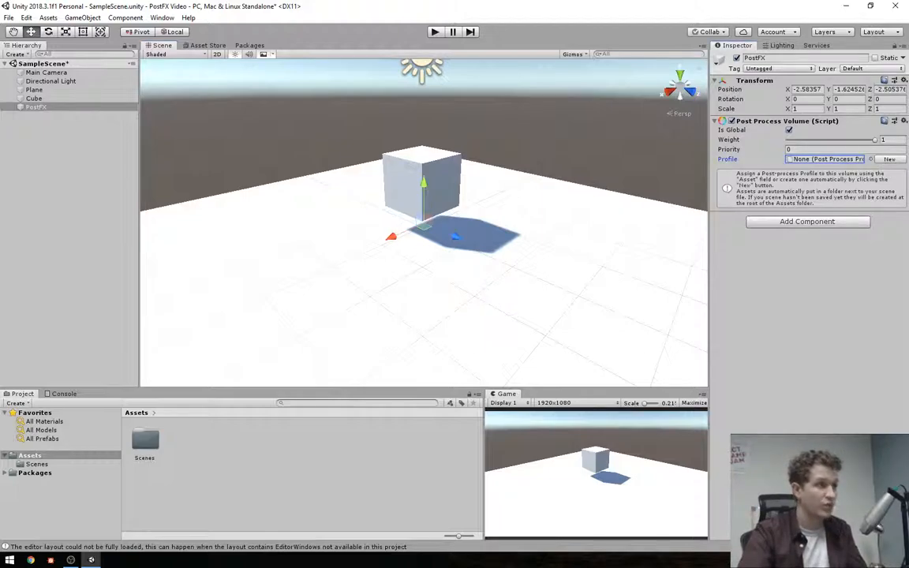
click(889, 158)
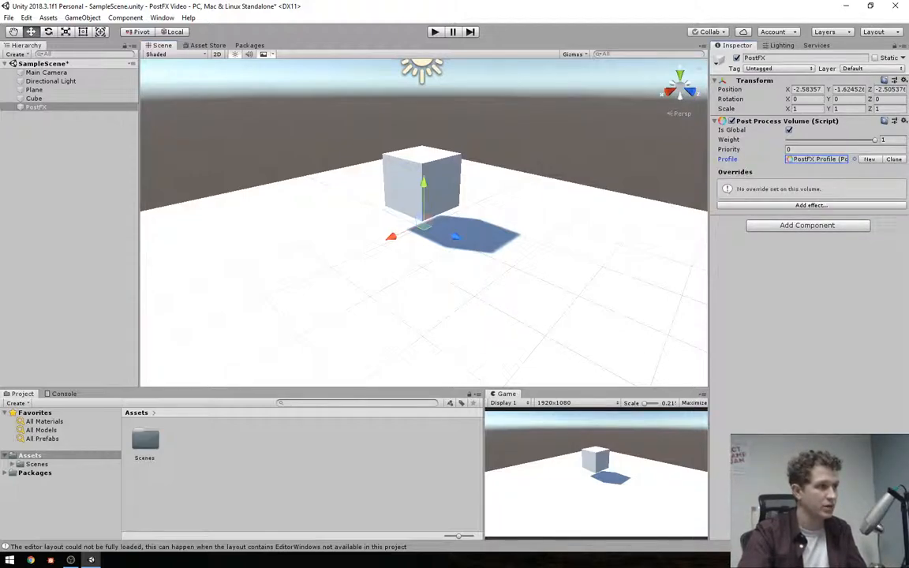
Step: Add a Vignette effect to the volume and override its intensity with about 0.787
click(811, 205)
mouse_move(820, 211)
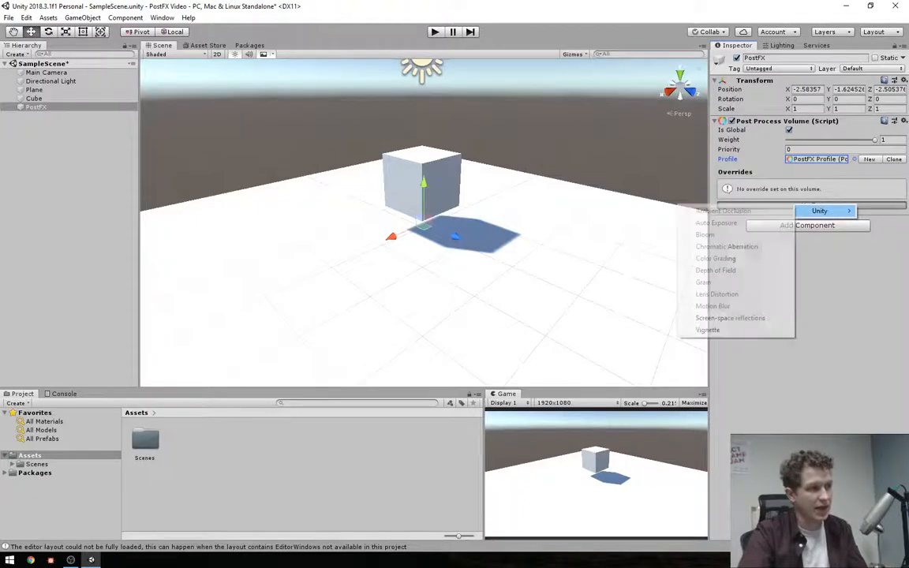
click(707, 330)
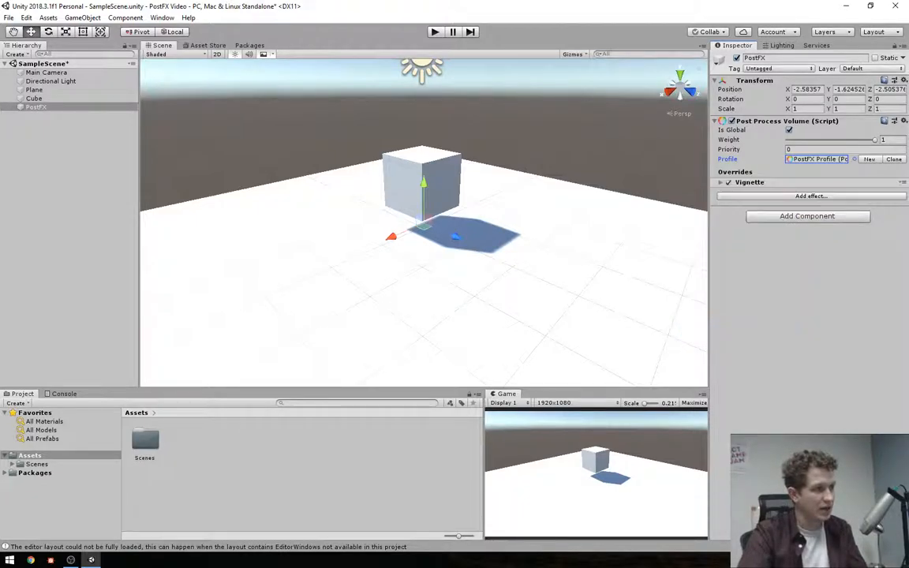
click(721, 182)
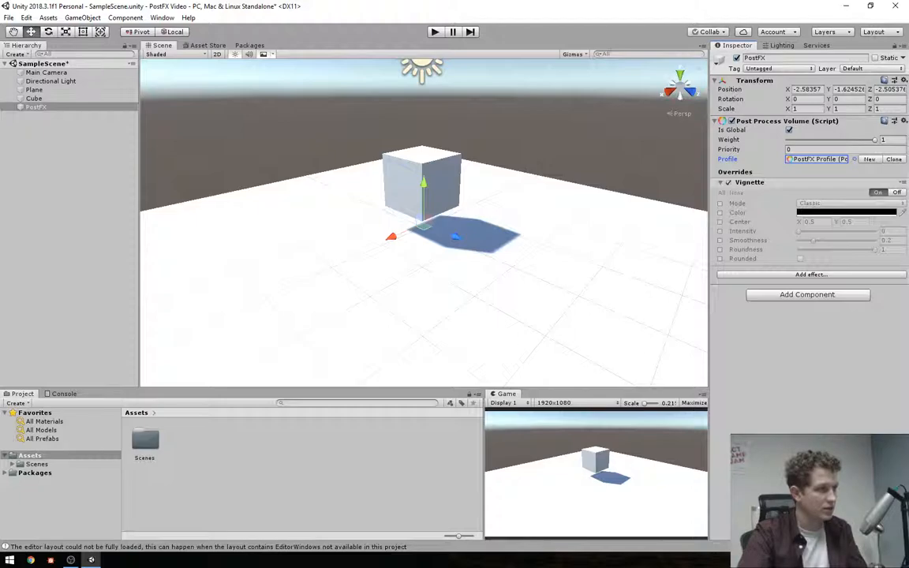
click(719, 231)
drag(799, 231, 858, 231)
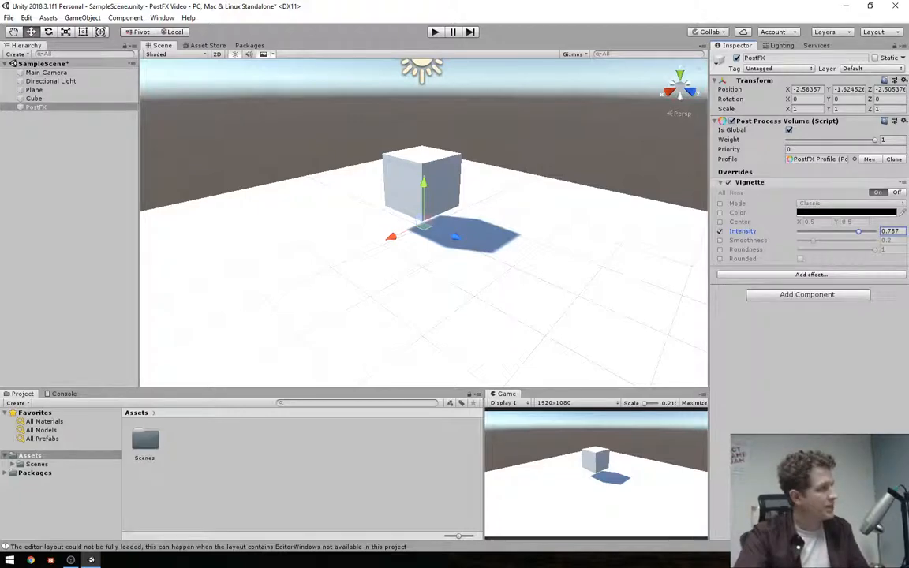
Step: Add a Post-process Layer component to the Main Camera and set its volume blending layer to PostProcessing
click(46, 72)
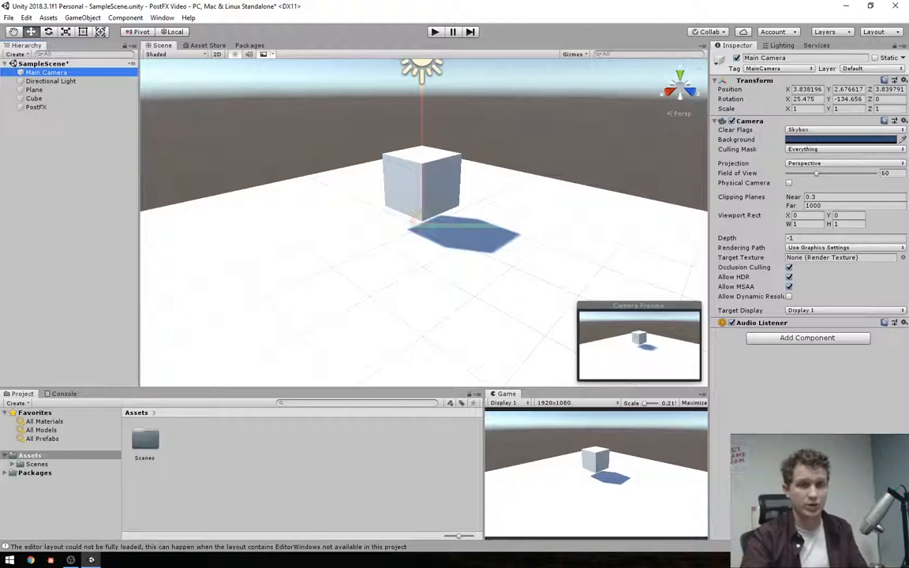
click(807, 338)
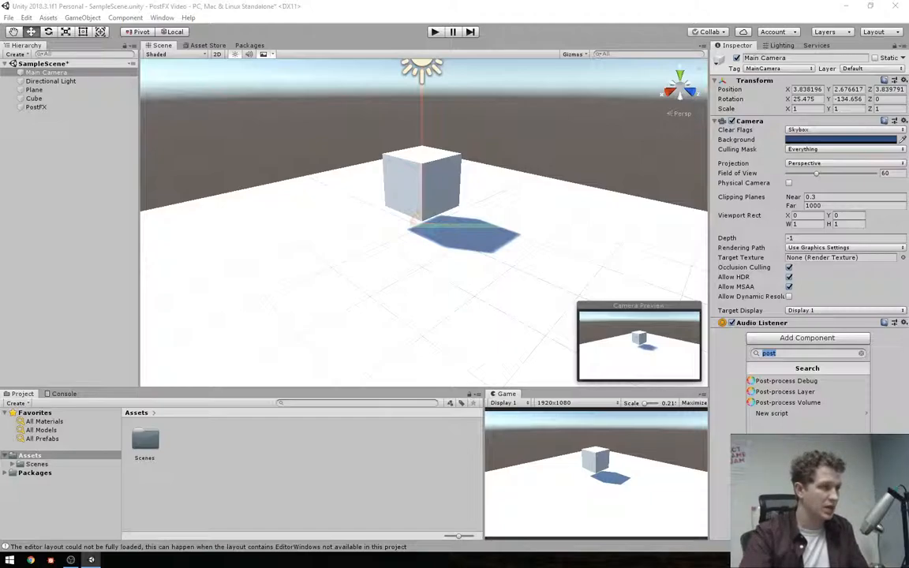
click(789, 392)
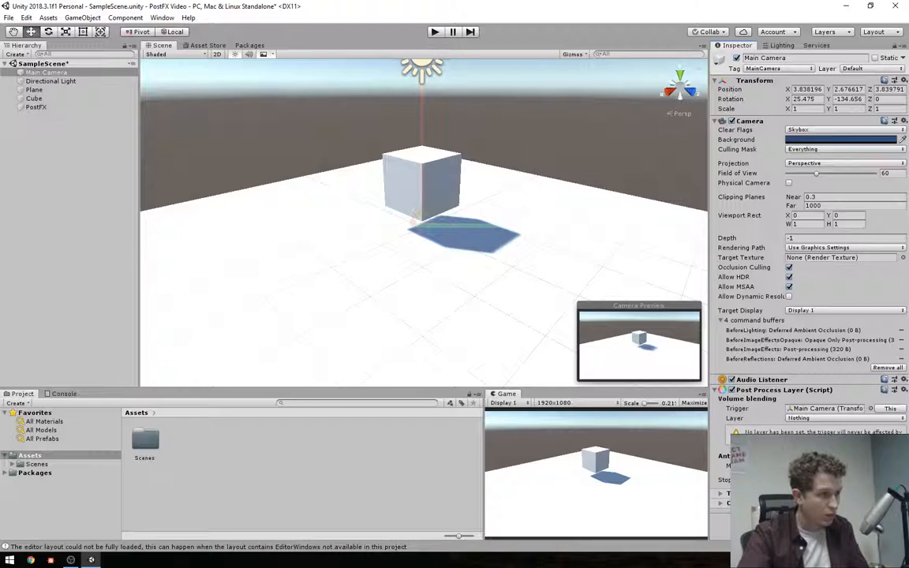
click(844, 418)
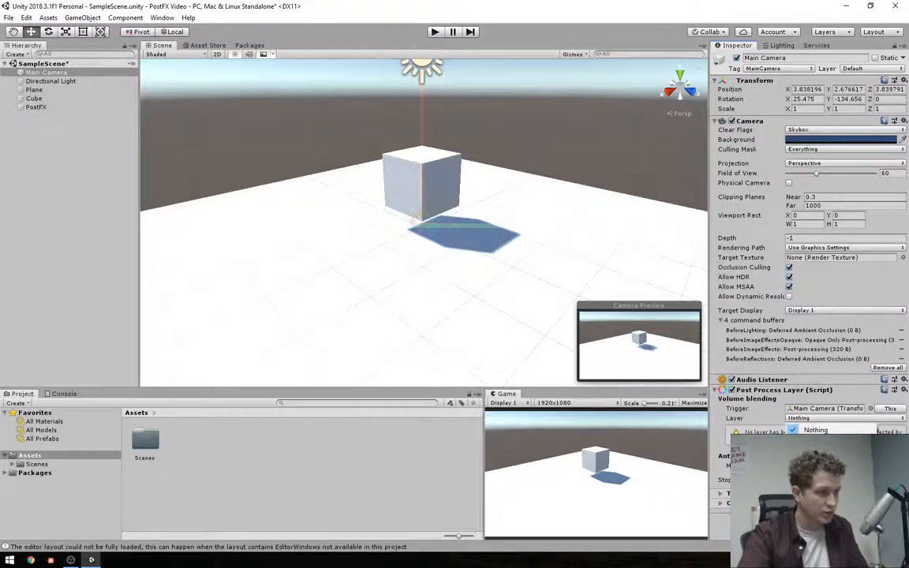
click(825, 503)
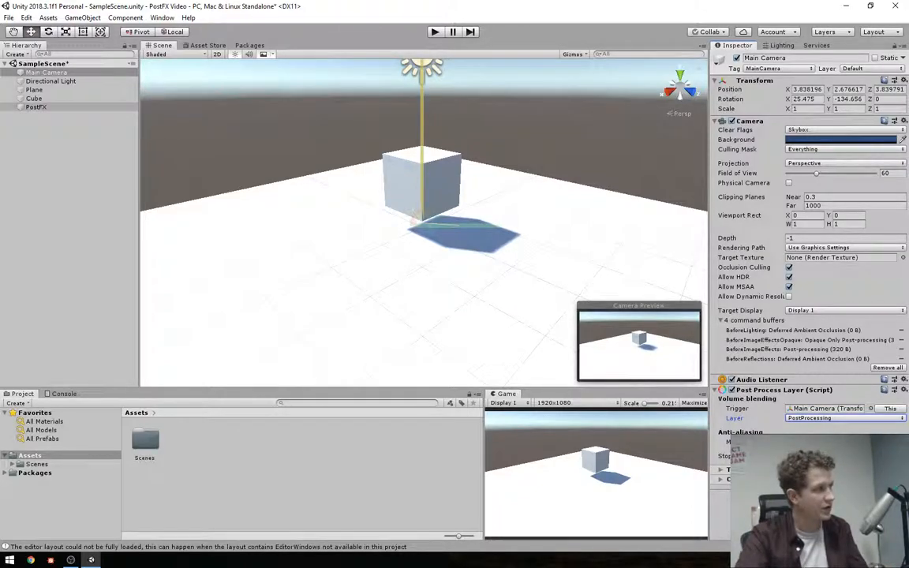
Step: Assign the PostFX object to the PostProcessing layer
click(37, 107)
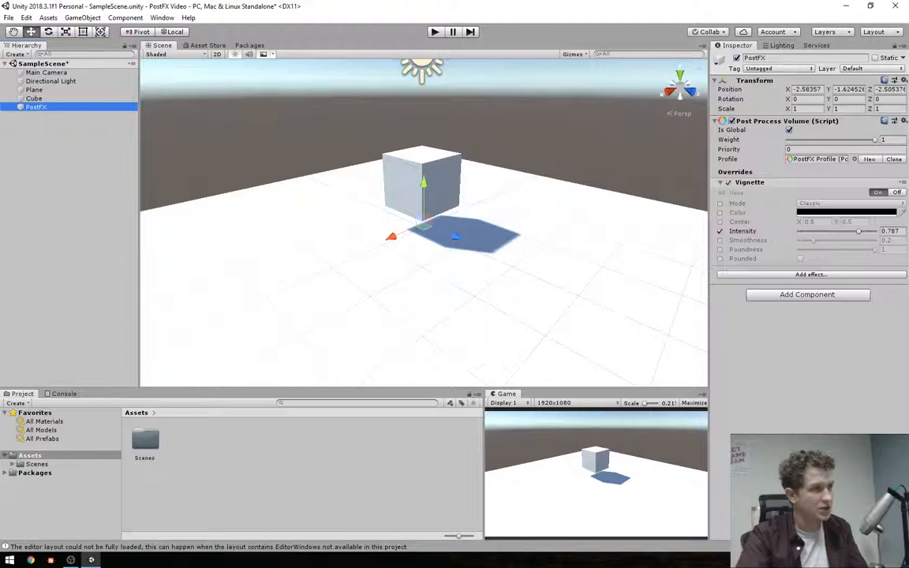
click(853, 68)
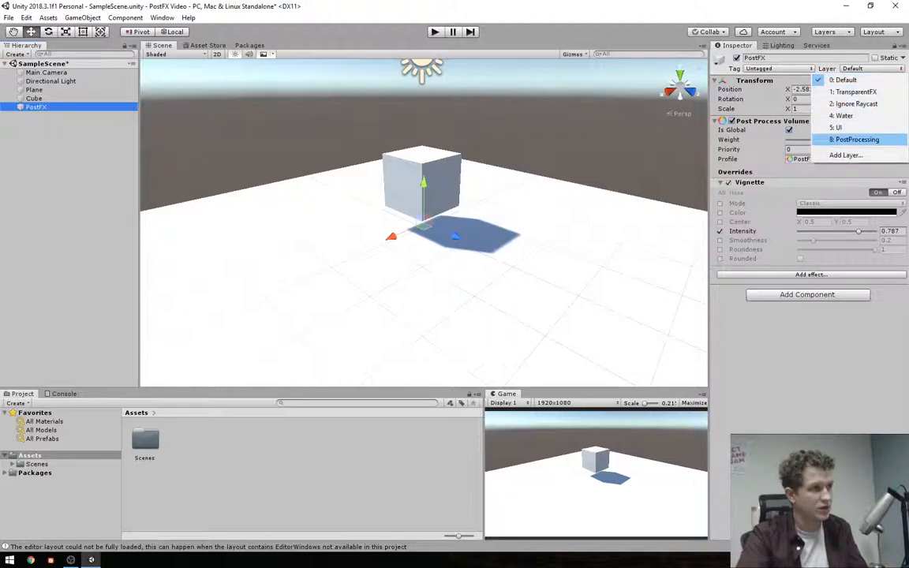
click(856, 139)
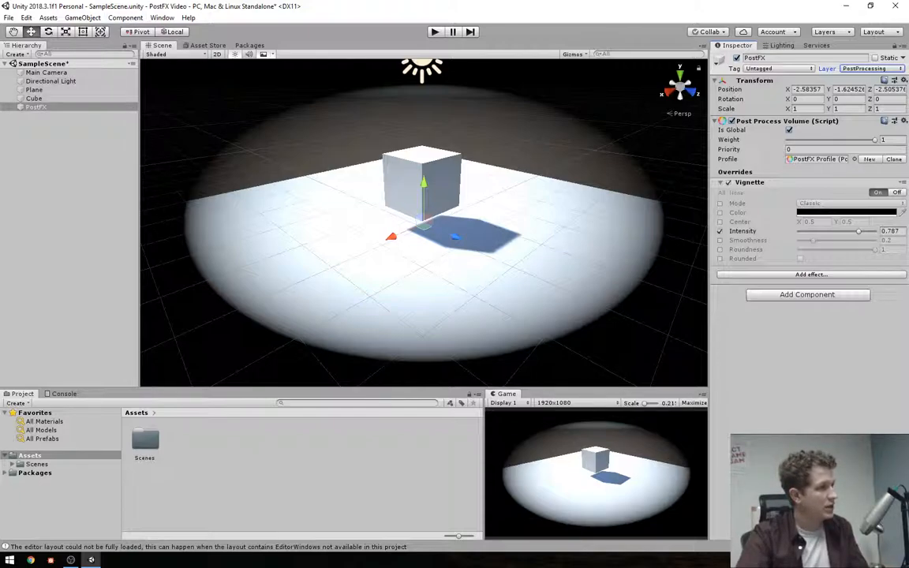
Step: Override the vignette's smoothness with about 0.06 and its roundness with 0, and set the intensity to about 0.673
click(720, 240)
drag(812, 240, 801, 240)
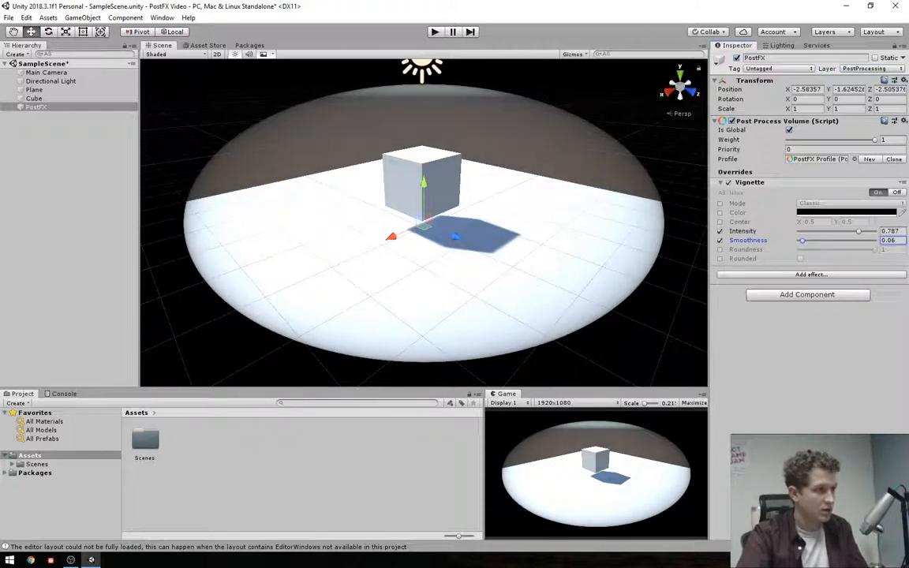
click(719, 258)
click(719, 258)
click(720, 250)
drag(874, 249, 797, 249)
drag(859, 231, 849, 231)
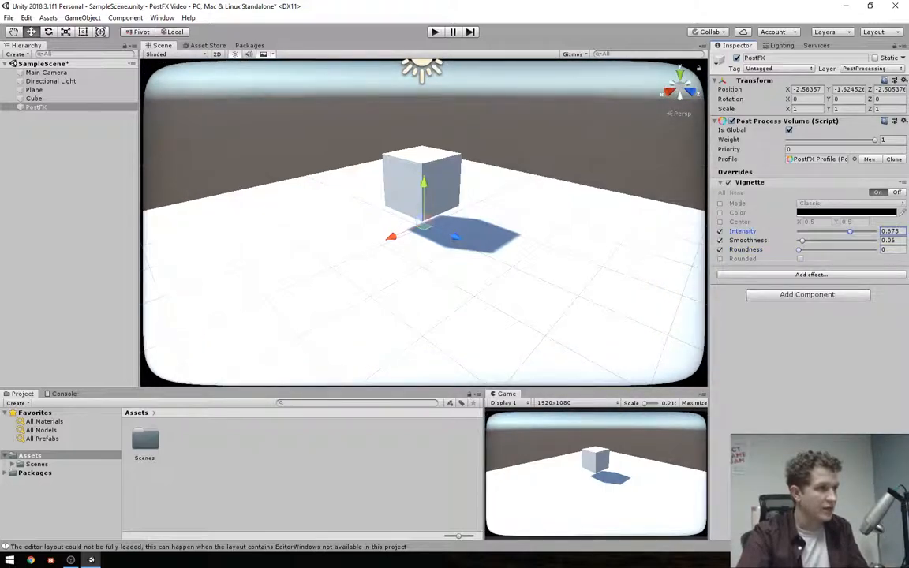
Step: Add a Chromatic Aberration effect to the volume and override its intensity with 1
click(811, 274)
mouse_move(865, 282)
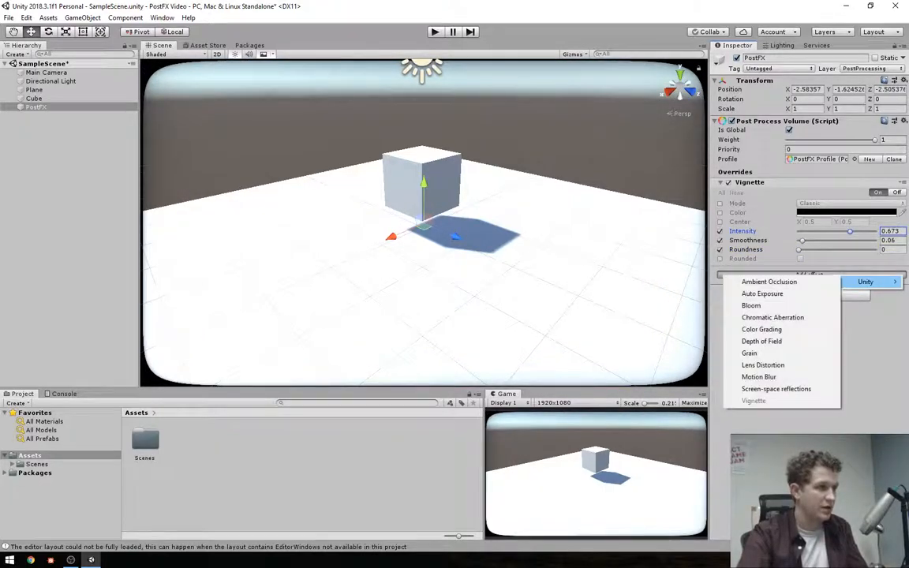
click(773, 317)
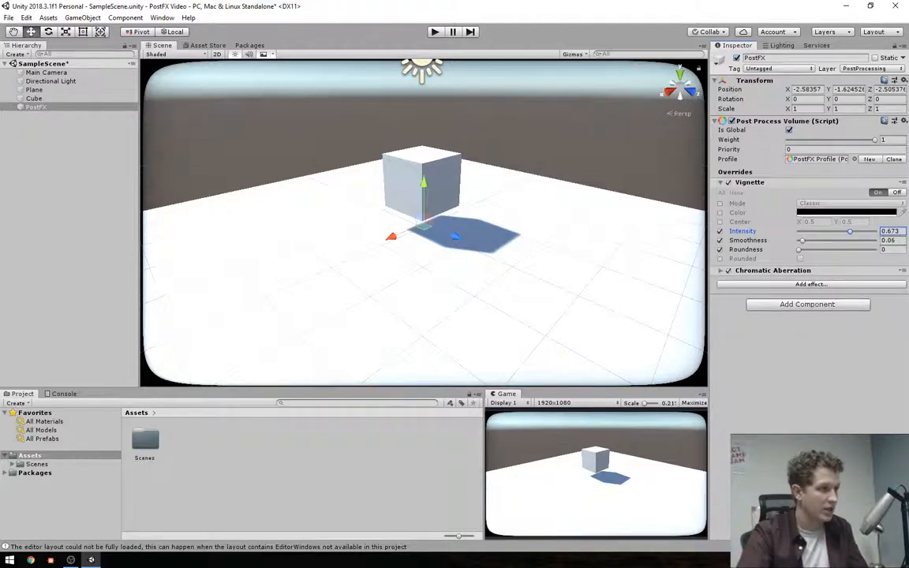
click(719, 301)
drag(799, 301, 876, 300)
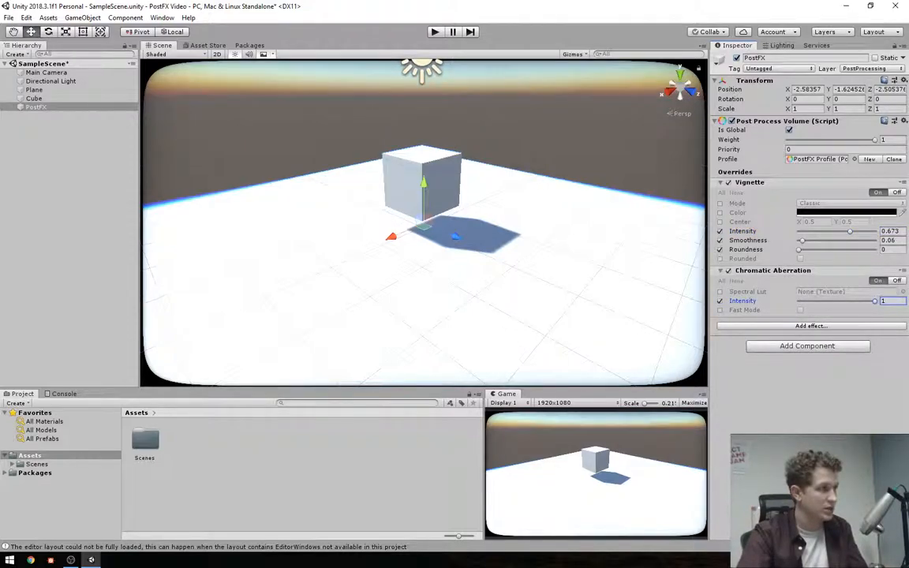
Step: Add a Screen-space Reflections effect to the volume and expand its settings
click(812, 325)
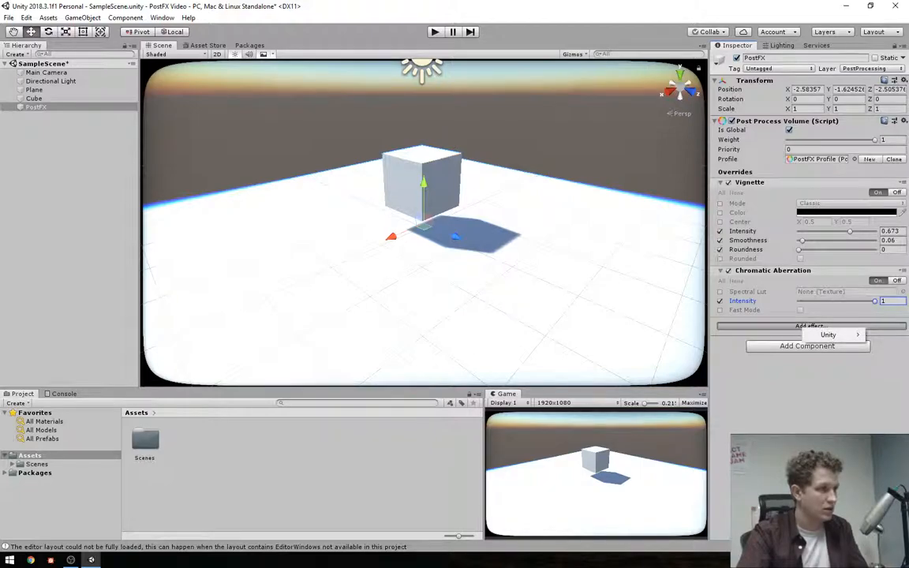
mouse_move(828, 335)
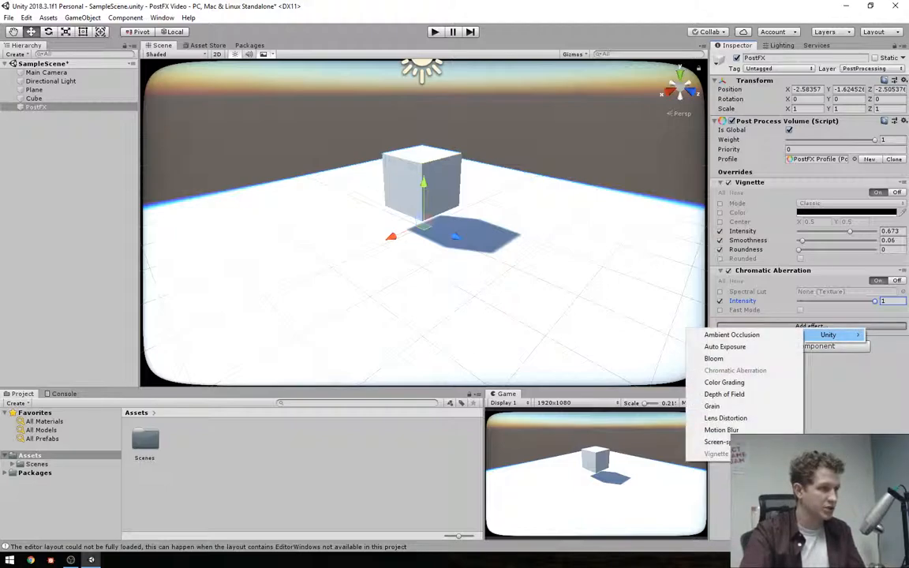
click(722, 443)
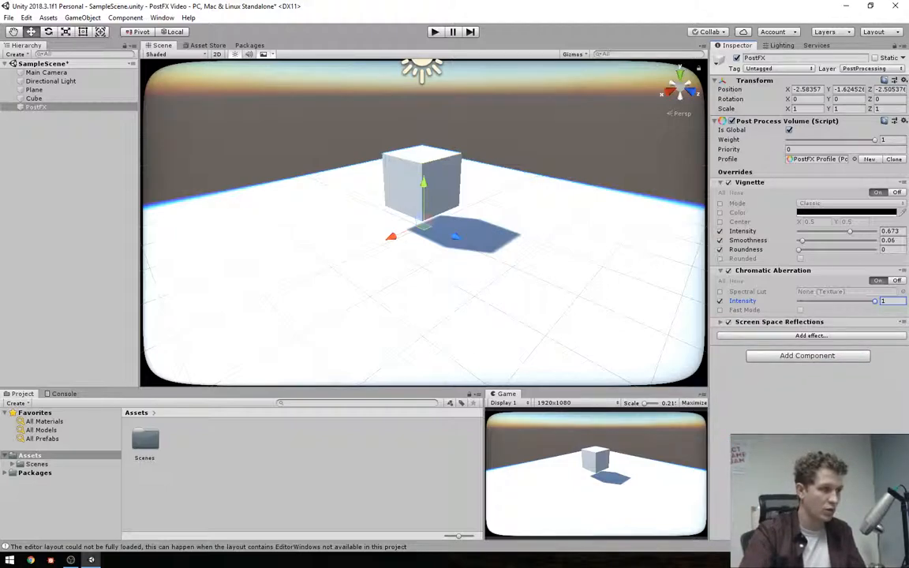
click(779, 322)
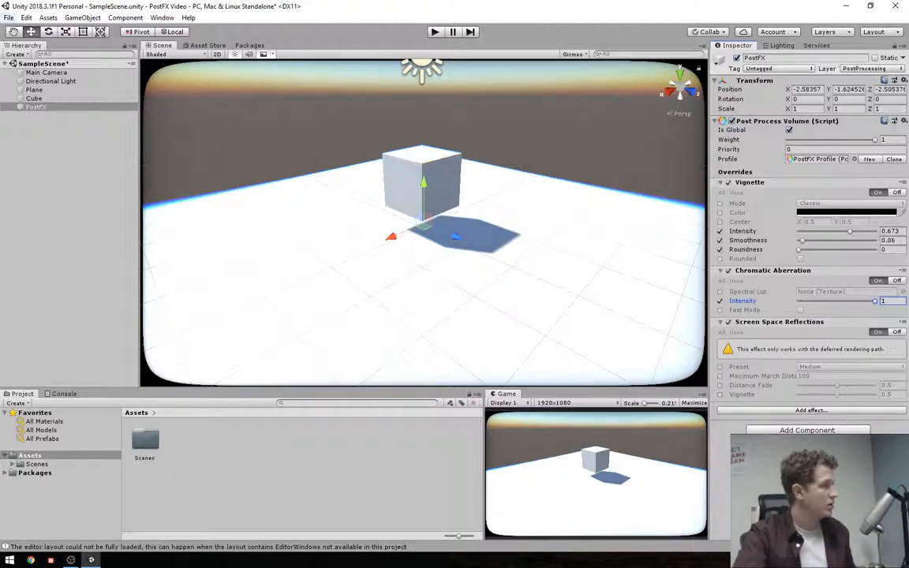
Step: Look through the Quality and Graphics project settings for a deferred rendering option, including the Deferred built-in shader choices
click(26, 17)
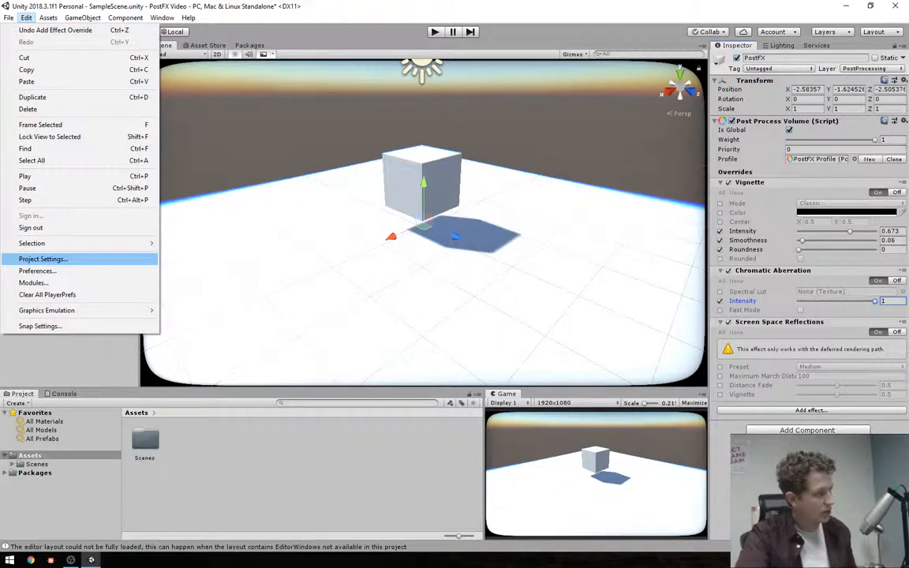
click(44, 259)
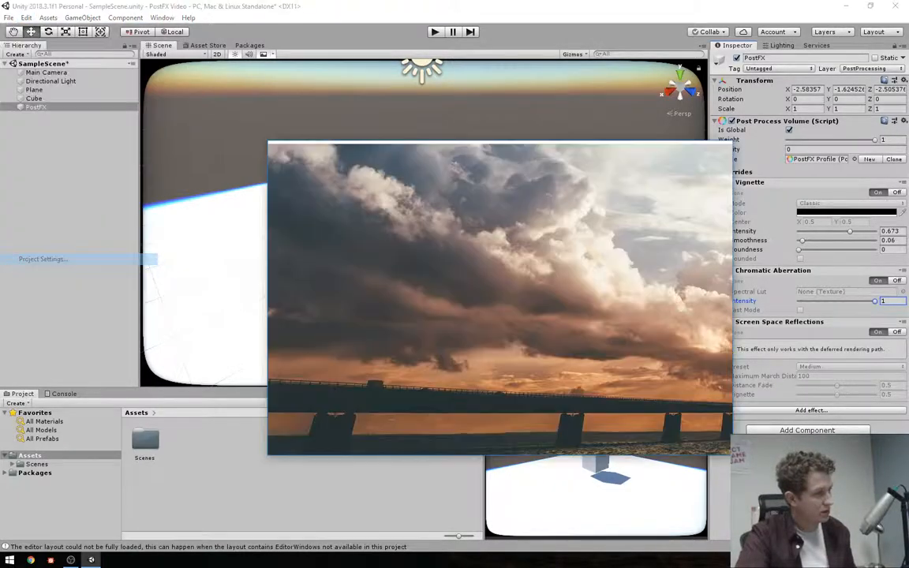
click(283, 240)
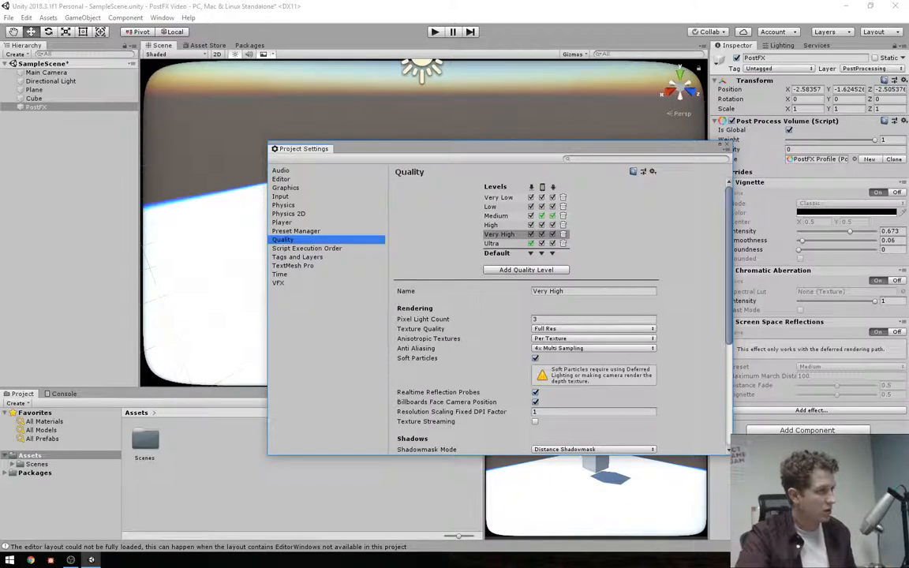
click(285, 188)
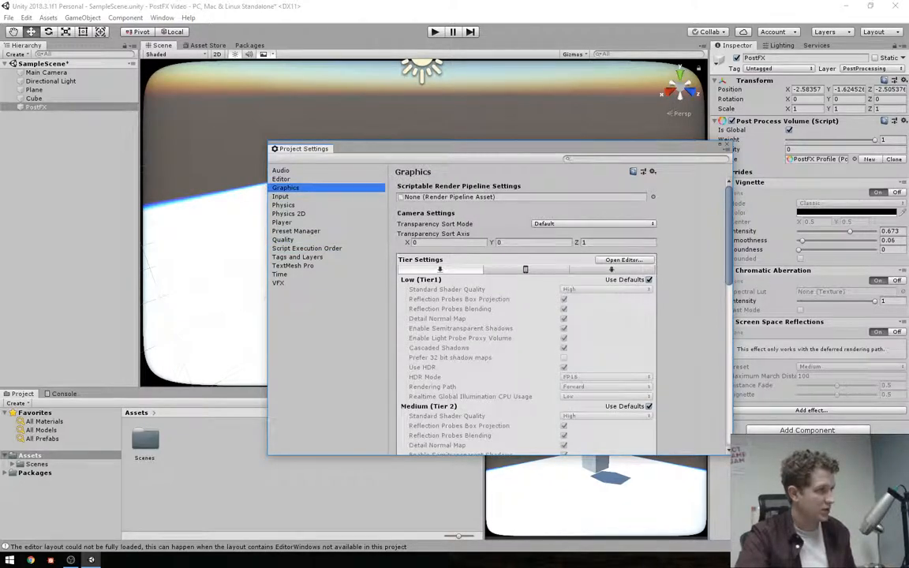
scroll(525, 316, down, 8)
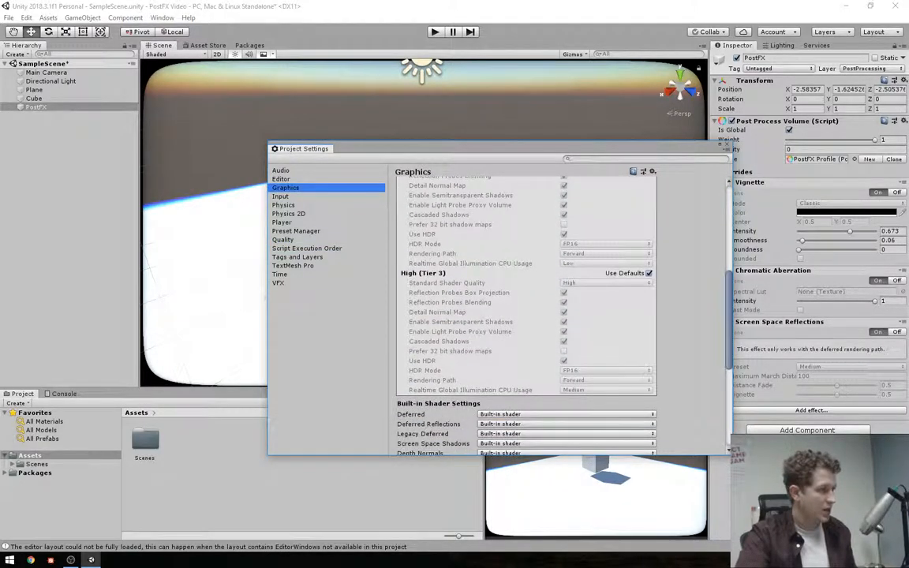
scroll(525, 316, up, 8)
scroll(525, 316, down, 8)
click(537, 285)
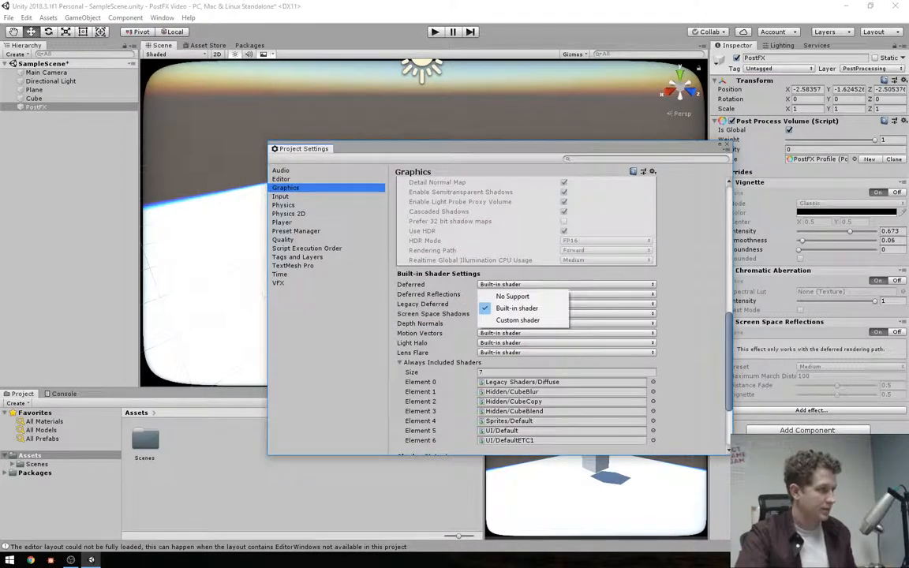
click(536, 285)
scroll(525, 316, up, 13)
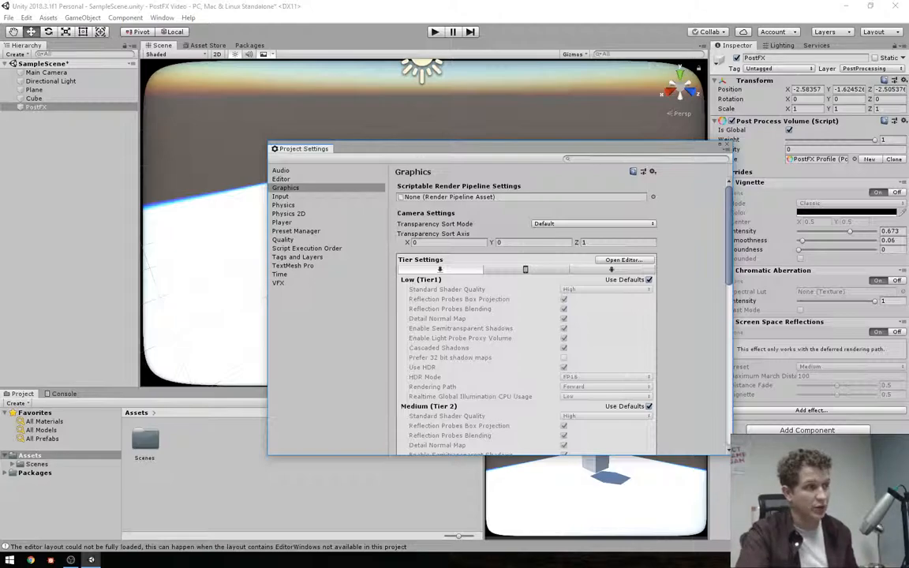
click(727, 144)
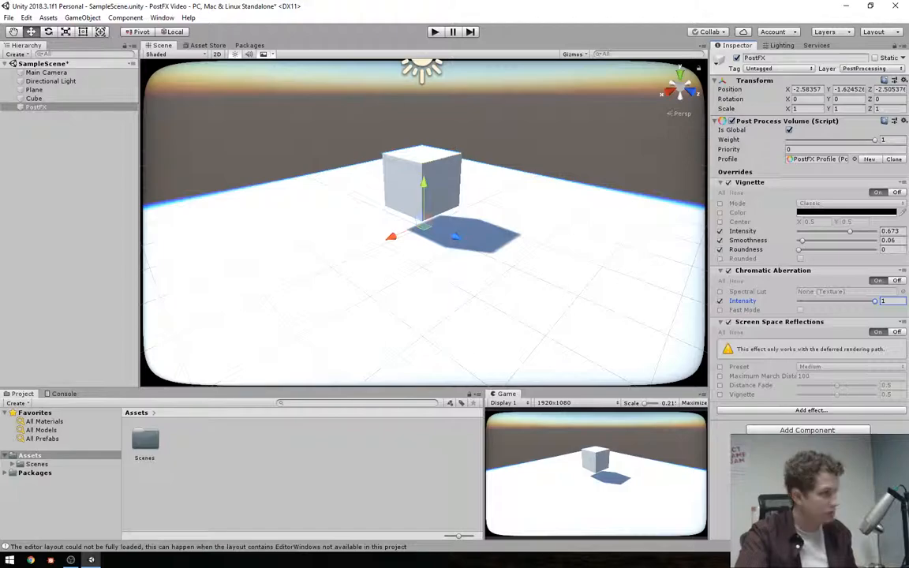
Step: Set the Main Camera's rendering path to Deferred
click(46, 72)
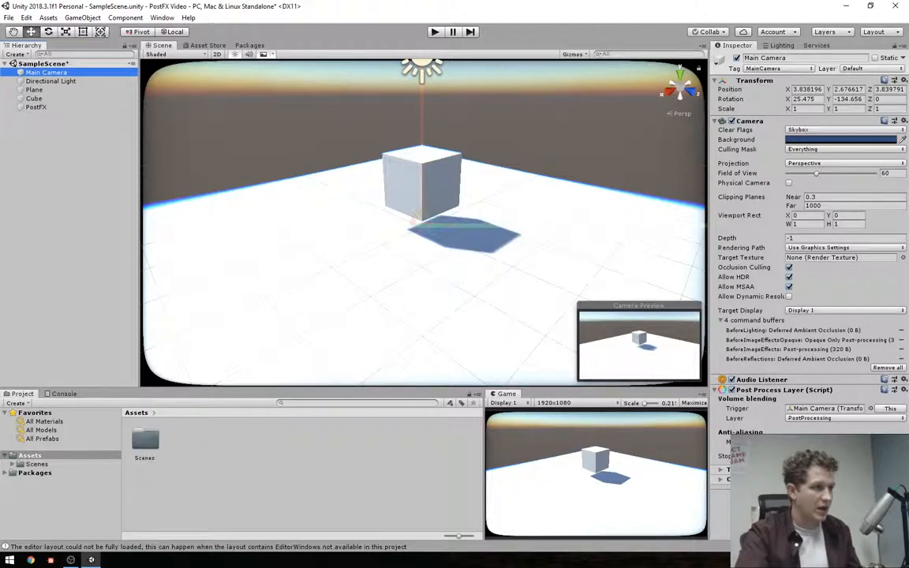
click(843, 247)
click(812, 284)
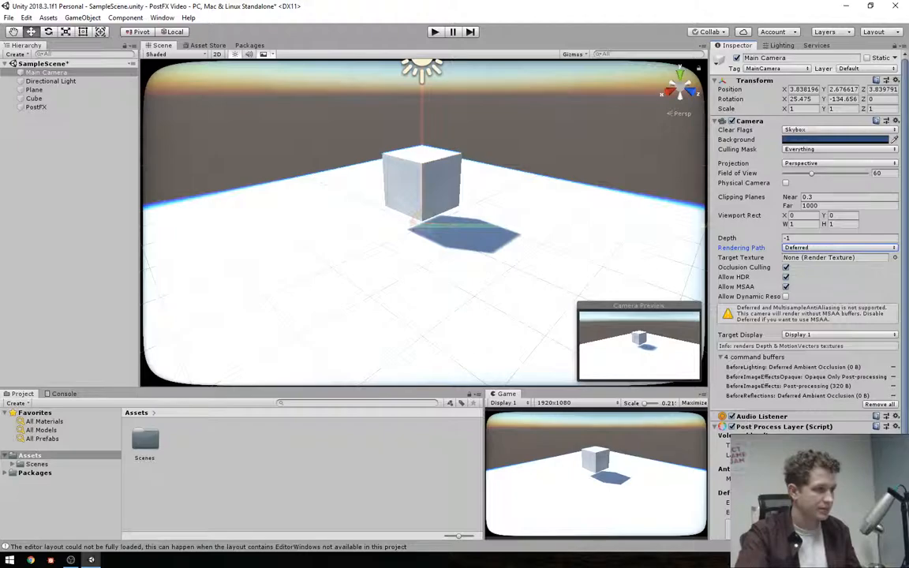
scroll(812, 284, down, 3)
Step: Create a new material in Assets with metallic and smoothness both set to 1, and apply it to the plane
right_click(231, 443)
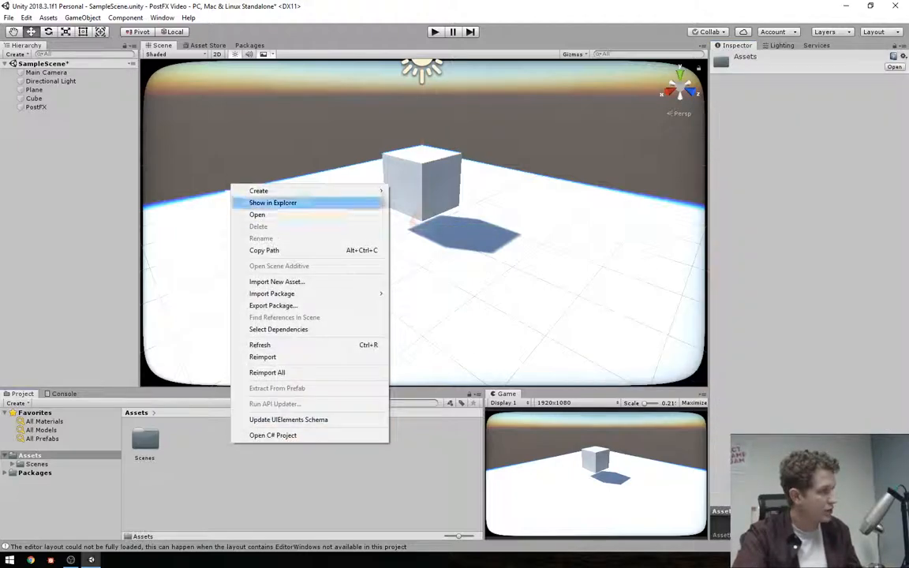
mouse_move(260, 190)
click(142, 295)
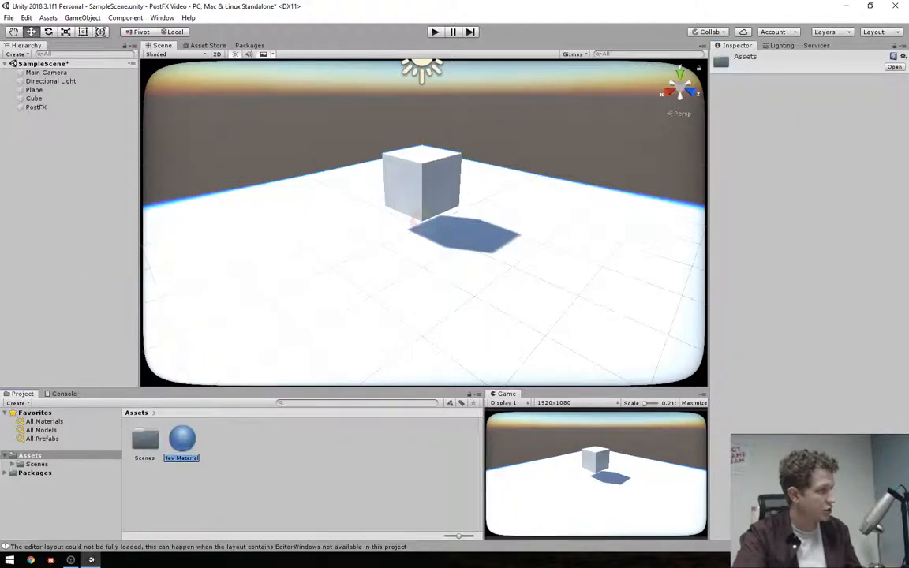
key(Return)
drag(832, 126, 868, 126)
click(866, 116)
drag(182, 439, 292, 304)
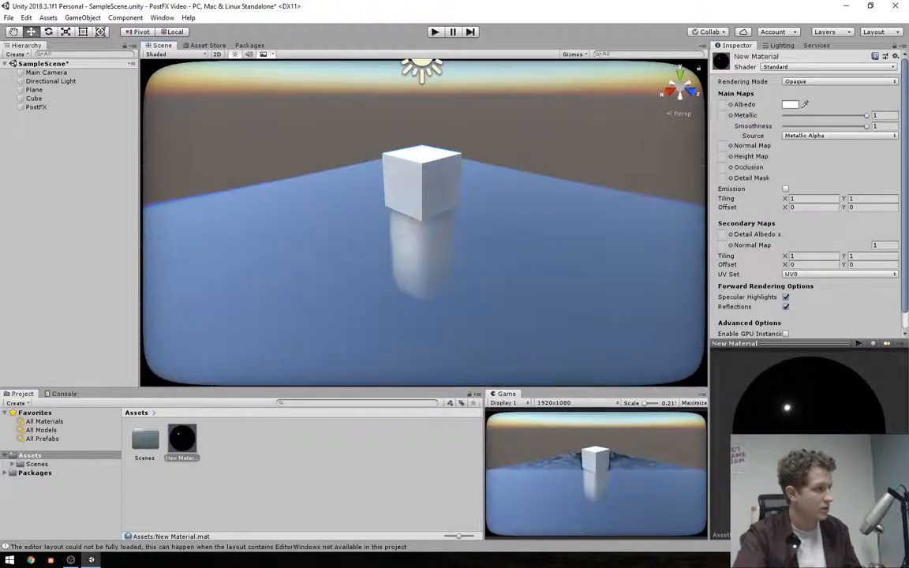
Step: Duplicate the cube twice and place the copies on either side of the original, the second at about X -1.327, Z 1.305
right_drag(424, 307, 434, 236)
middle_drag(434, 237, 450, 174)
right_drag(449, 174, 456, 225)
click(458, 241)
key(ctrl+d)
drag(460, 237, 560, 240)
key(ctrl+d)
scroll(560, 240, down, 5)
middle_drag(560, 240, 545, 227)
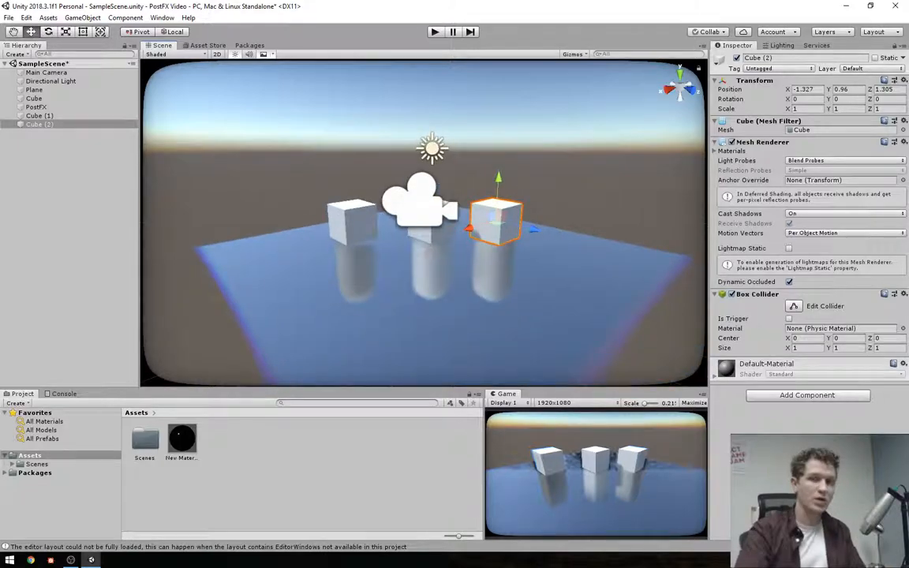